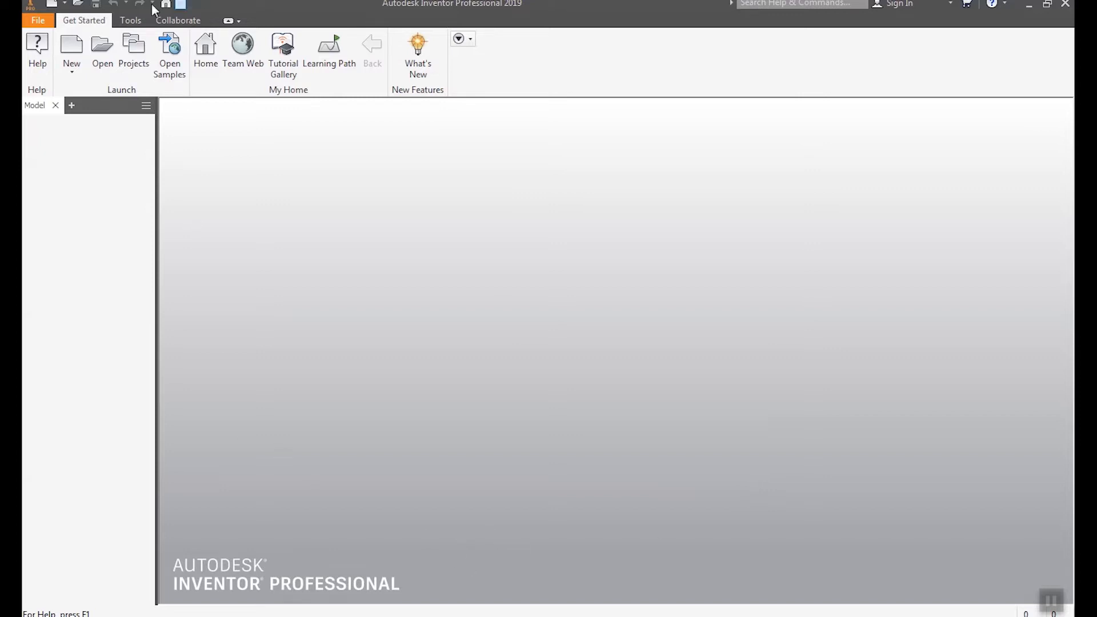
# Create a new part from the metric Standard (mm).ipt template and accept the style conflict notice
pyautogui.click(67, 6)
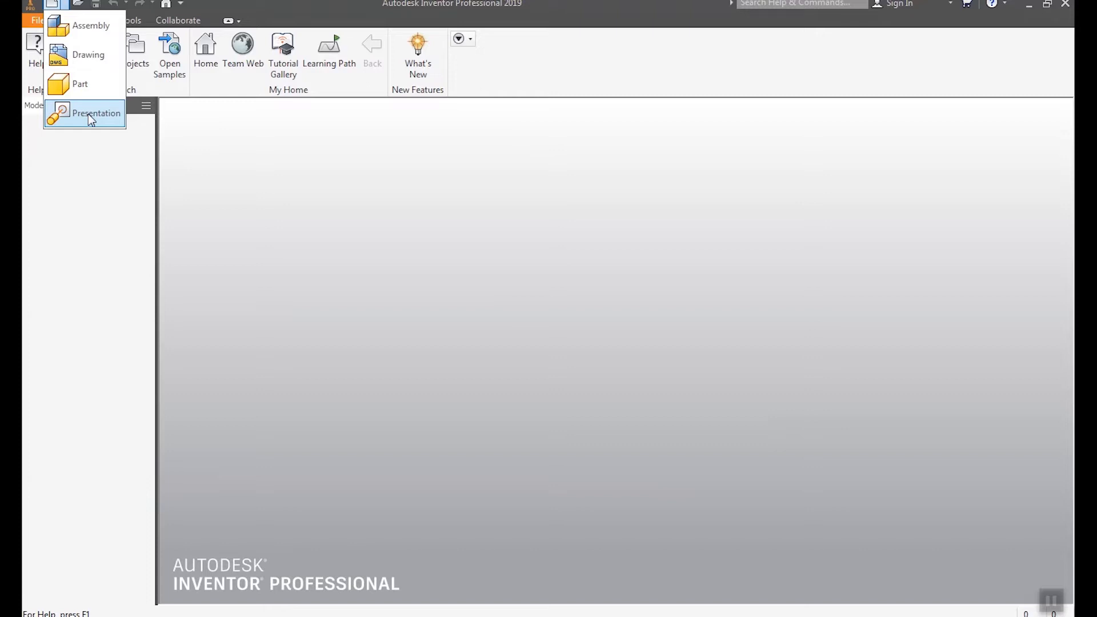
pyautogui.click(181, 134)
pyautogui.click(74, 66)
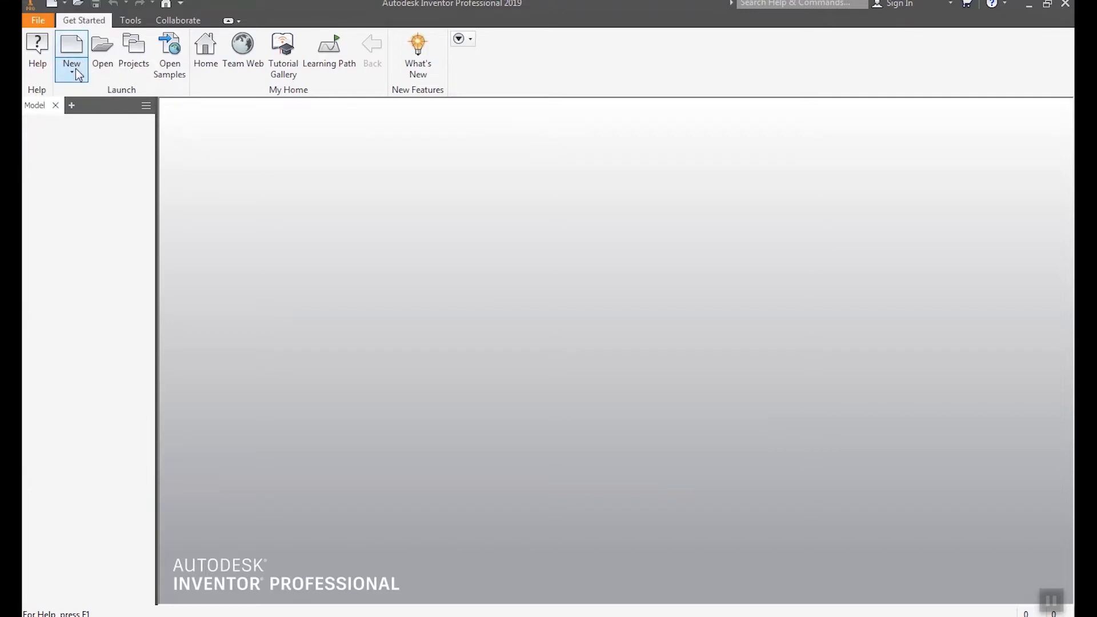
pyautogui.click(96, 96)
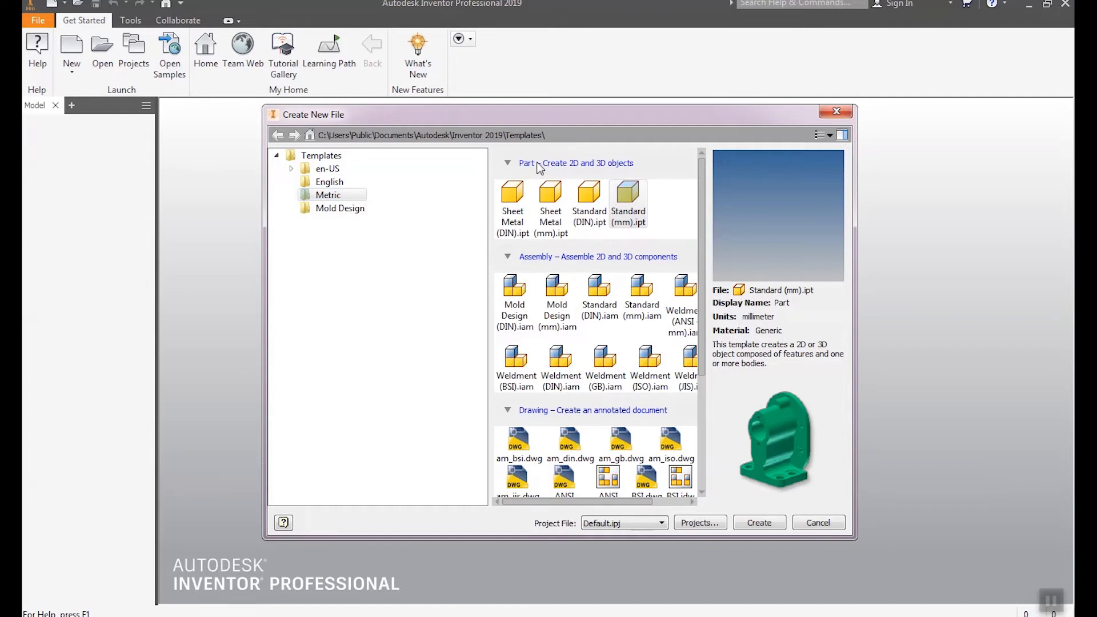
pyautogui.moveTo(700, 242)
pyautogui.mouseDown()
pyautogui.moveTo(701, 379)
pyautogui.moveTo(690, 138)
pyautogui.mouseUp()
pyautogui.moveTo(702, 354)
pyautogui.mouseDown()
pyautogui.moveTo(710, 478)
pyautogui.moveTo(698, 320)
pyautogui.mouseUp()
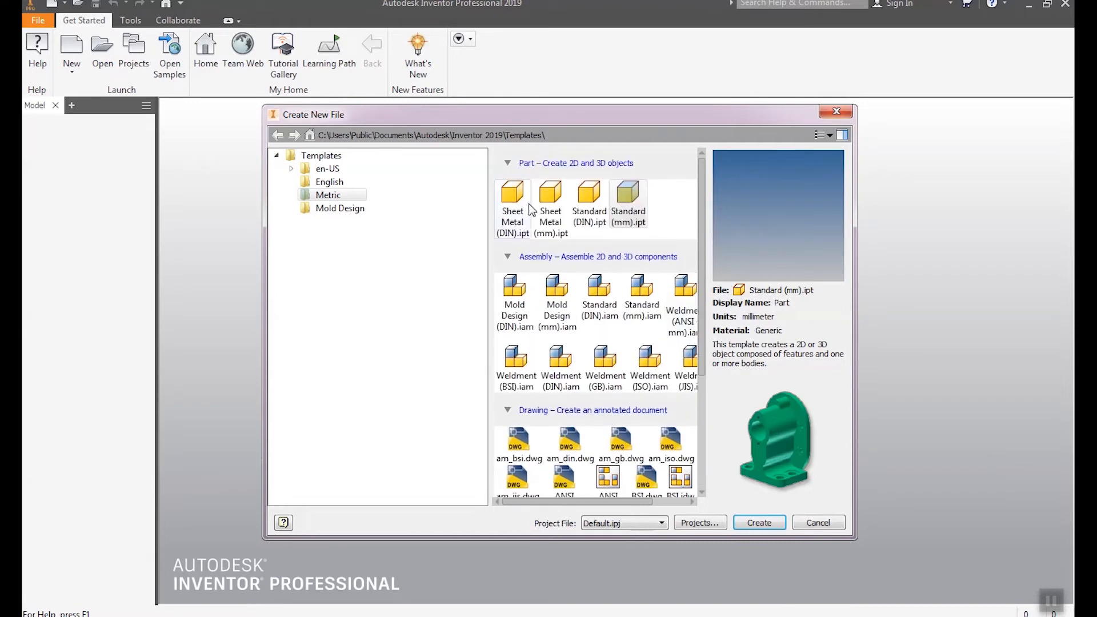
pyautogui.click(627, 197)
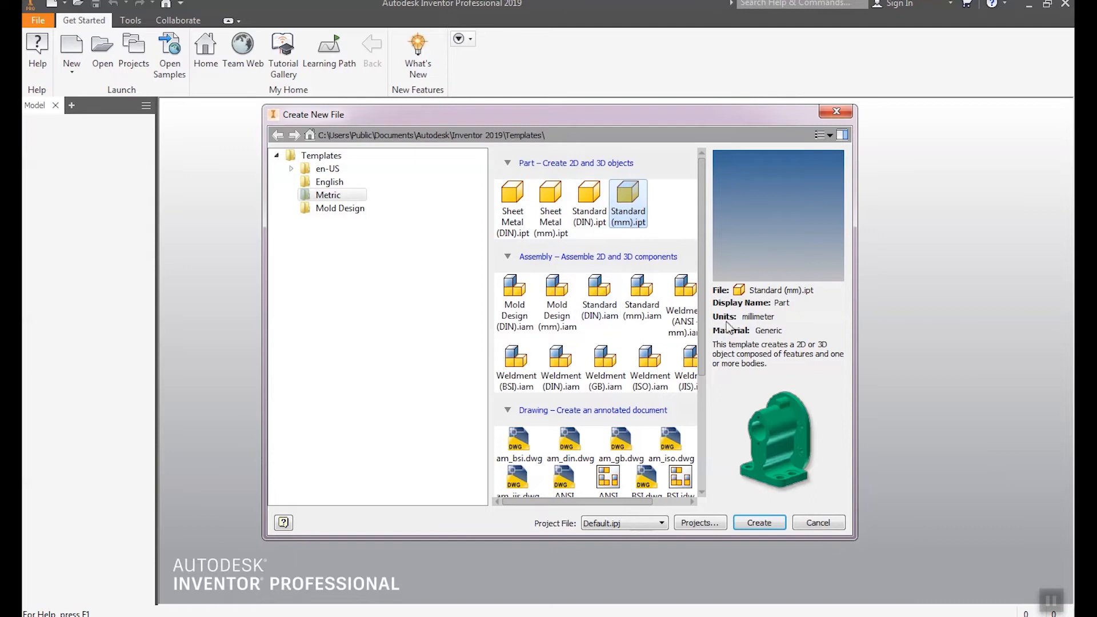
pyautogui.click(760, 523)
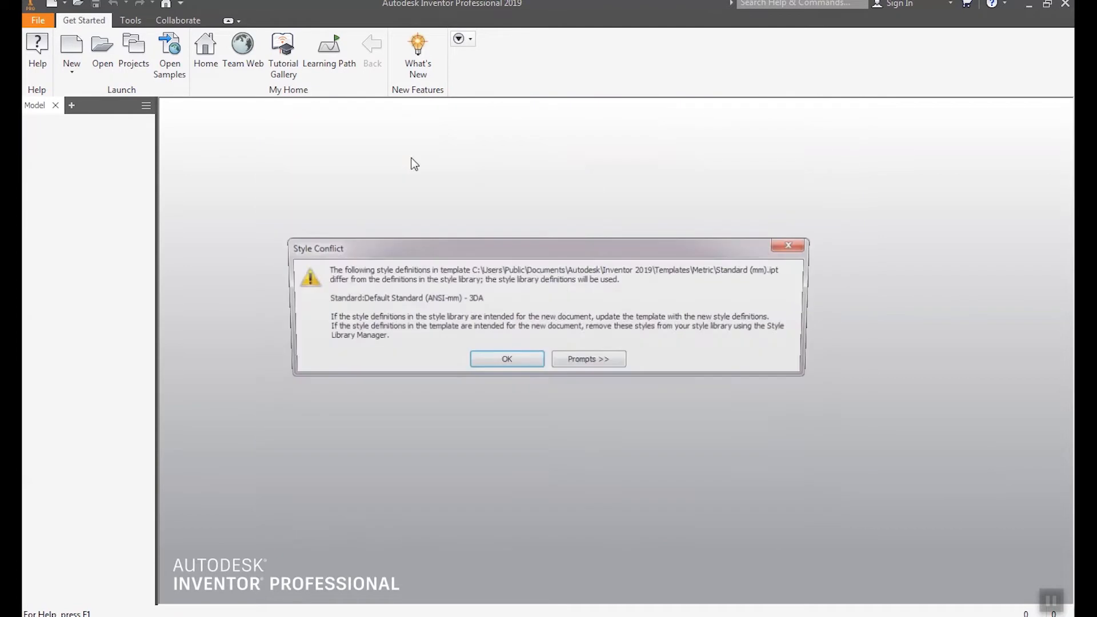
pyautogui.click(506, 359)
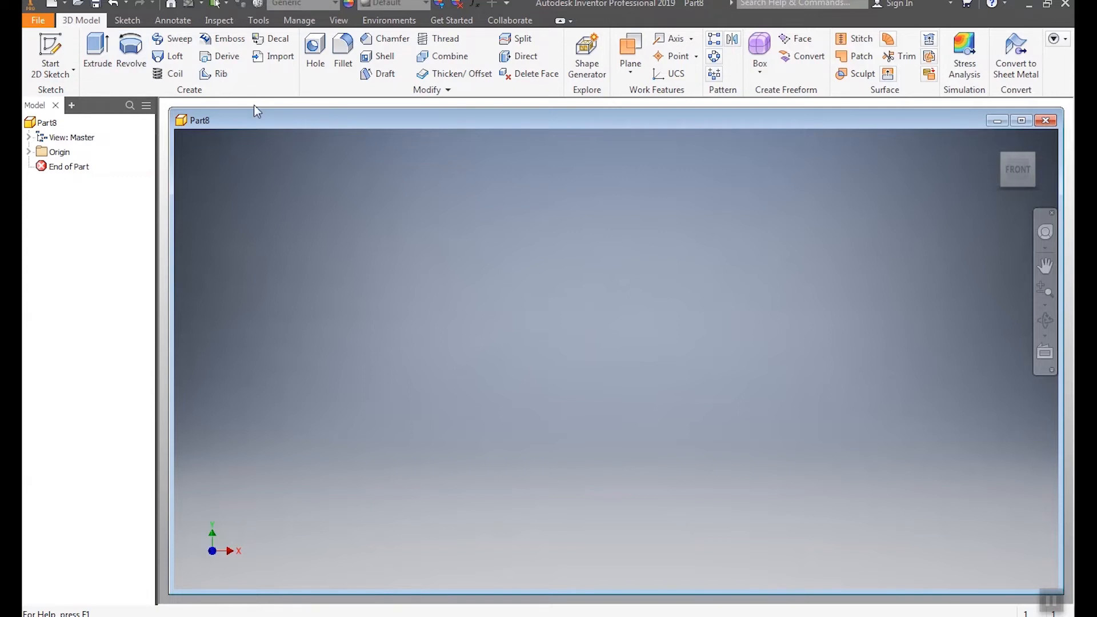
# Start a 2D sketch on the vertical YZ origin plane
pyautogui.click(48, 73)
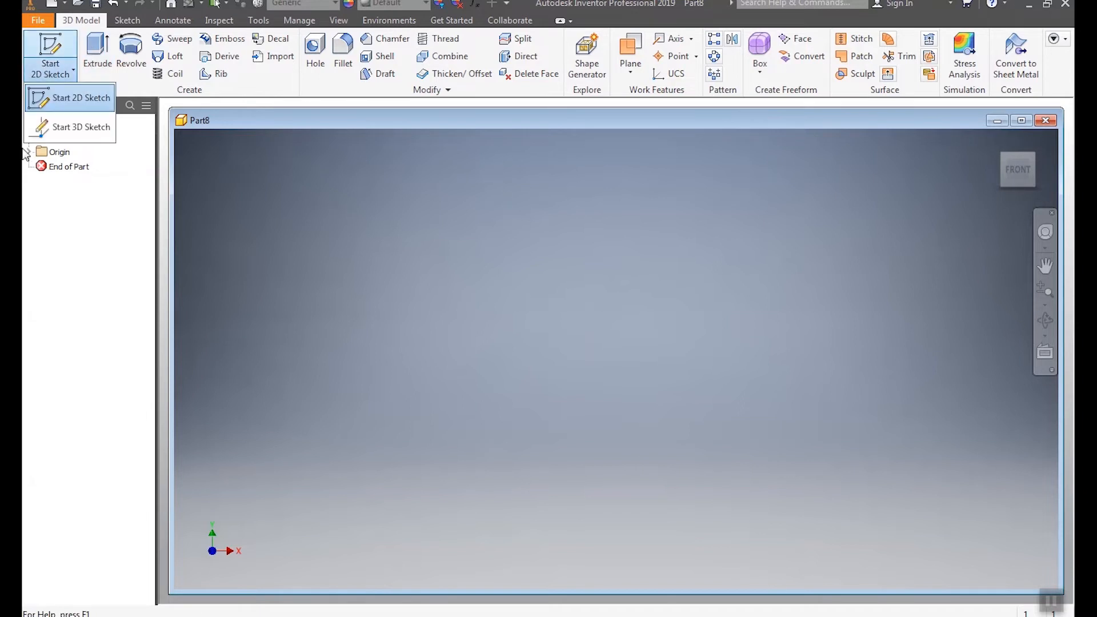
pyautogui.click(80, 98)
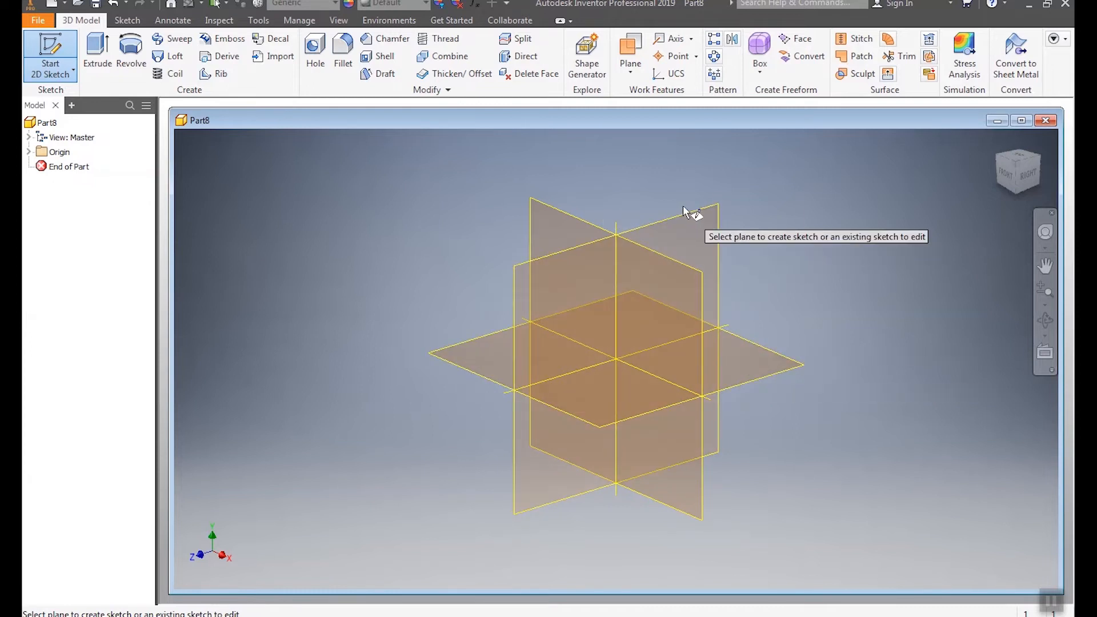
pyautogui.click(700, 218)
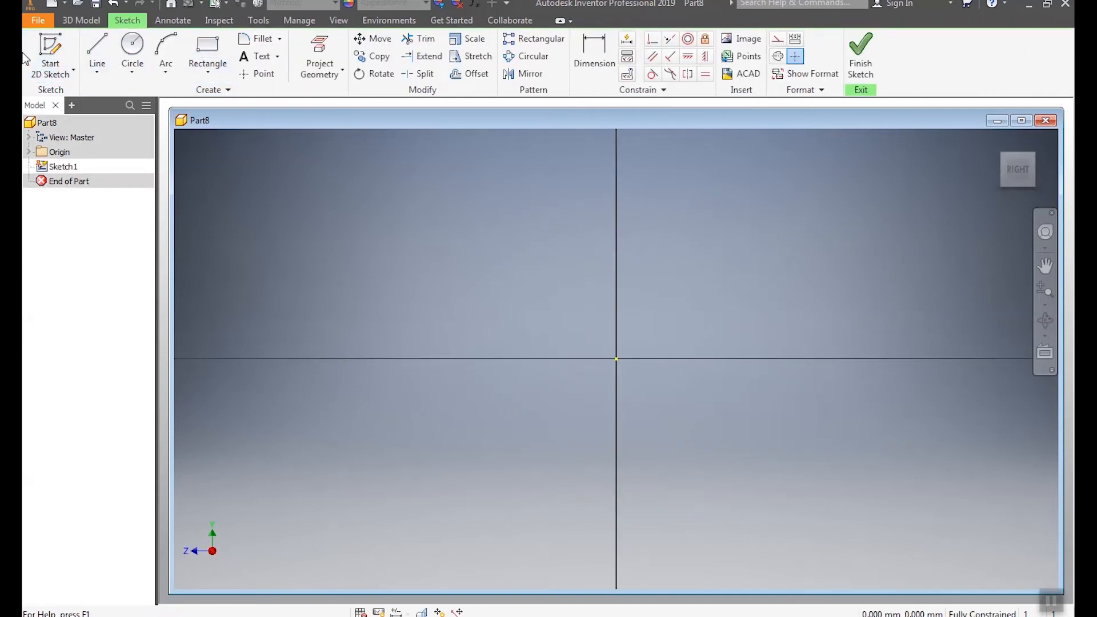
# Sketch a corner-to-corner rectangle about 39 mm wide enclosing the origin
pyautogui.click(98, 53)
pyautogui.click(208, 49)
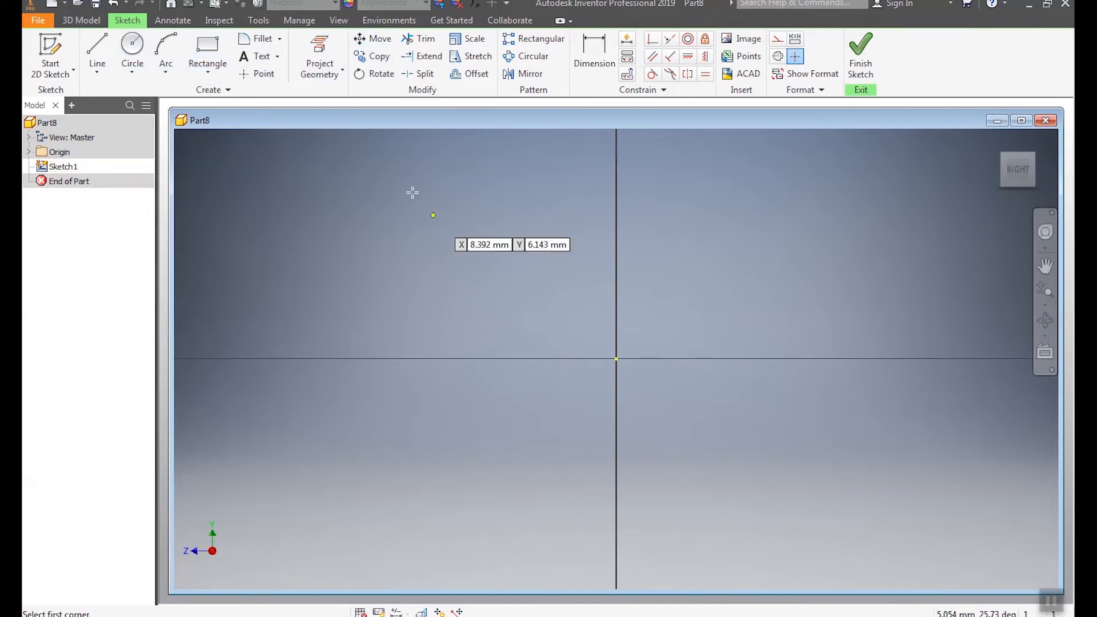
pyautogui.click(438, 182)
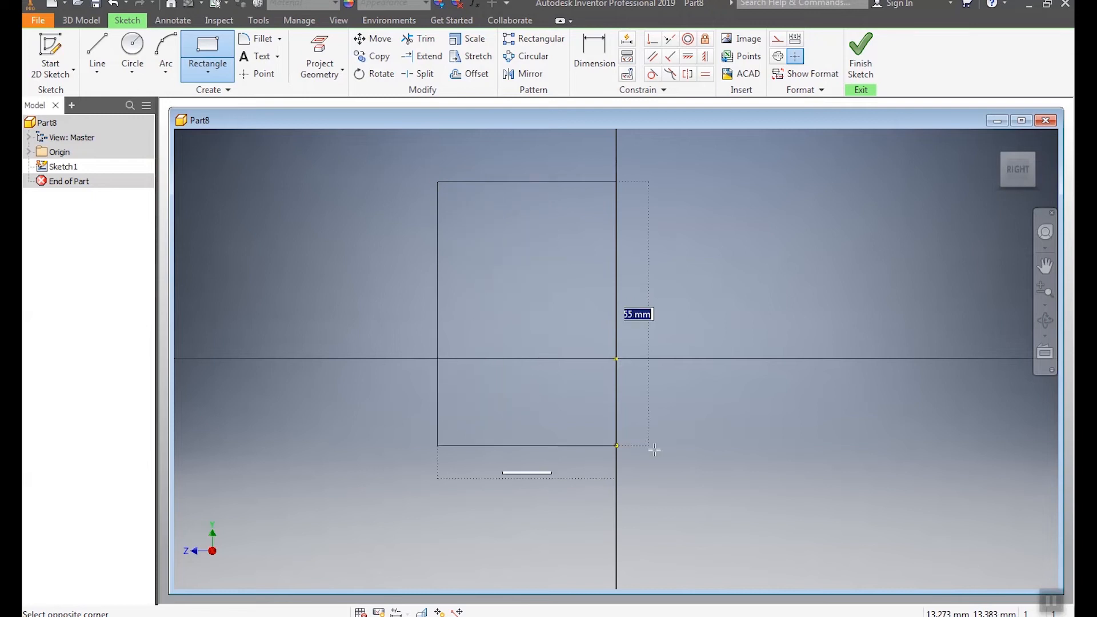
pyautogui.click(963, 481)
# Dimension the rectangle to a width of 100 mm and a height of 50 mm
pyautogui.click(614, 68)
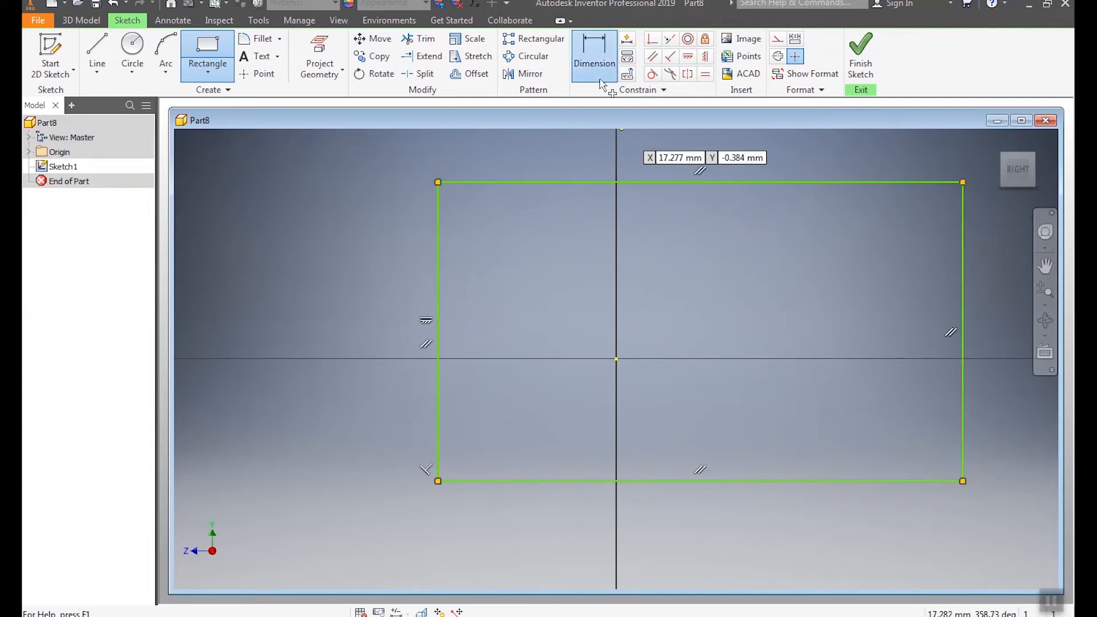
pyautogui.click(518, 182)
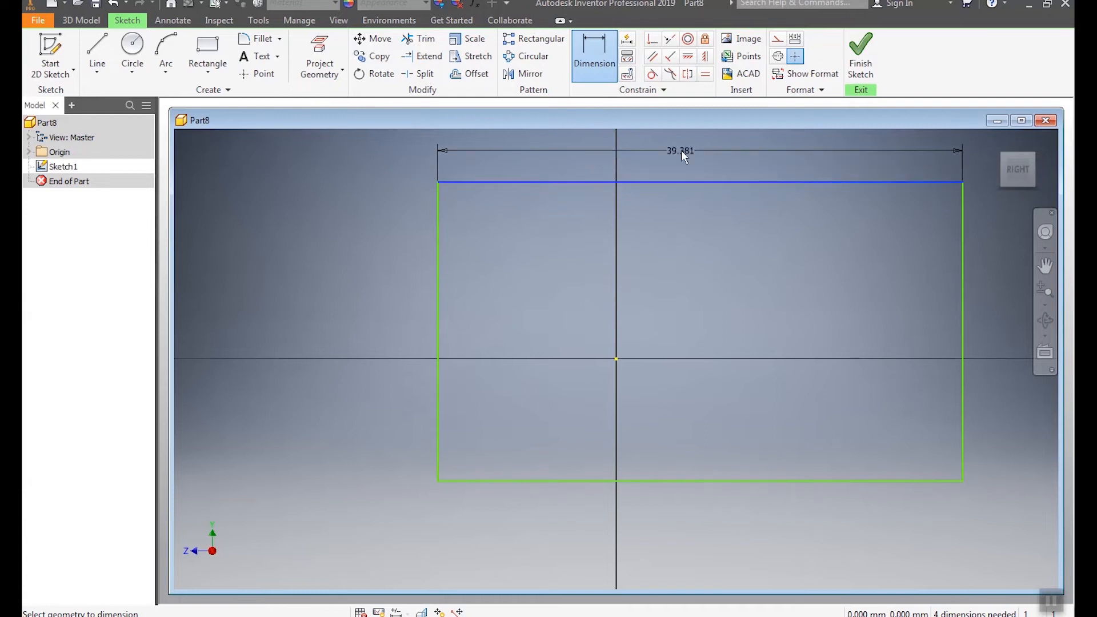
pyautogui.click(681, 150)
pyautogui.write('100')
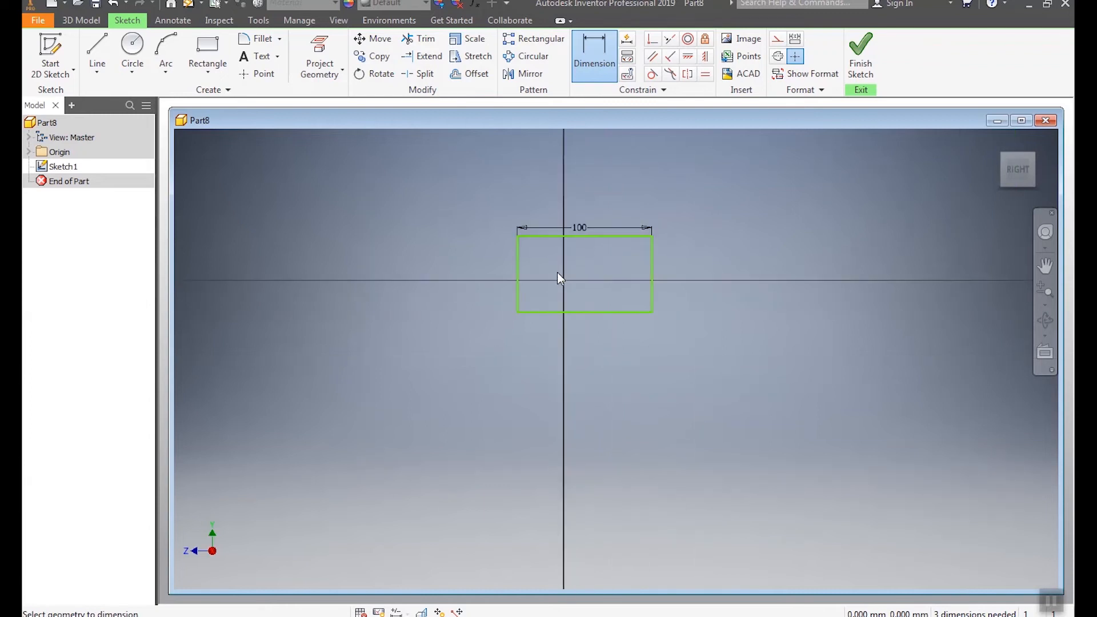
pyautogui.scroll(-3, 510, 280)
pyautogui.click(526, 297)
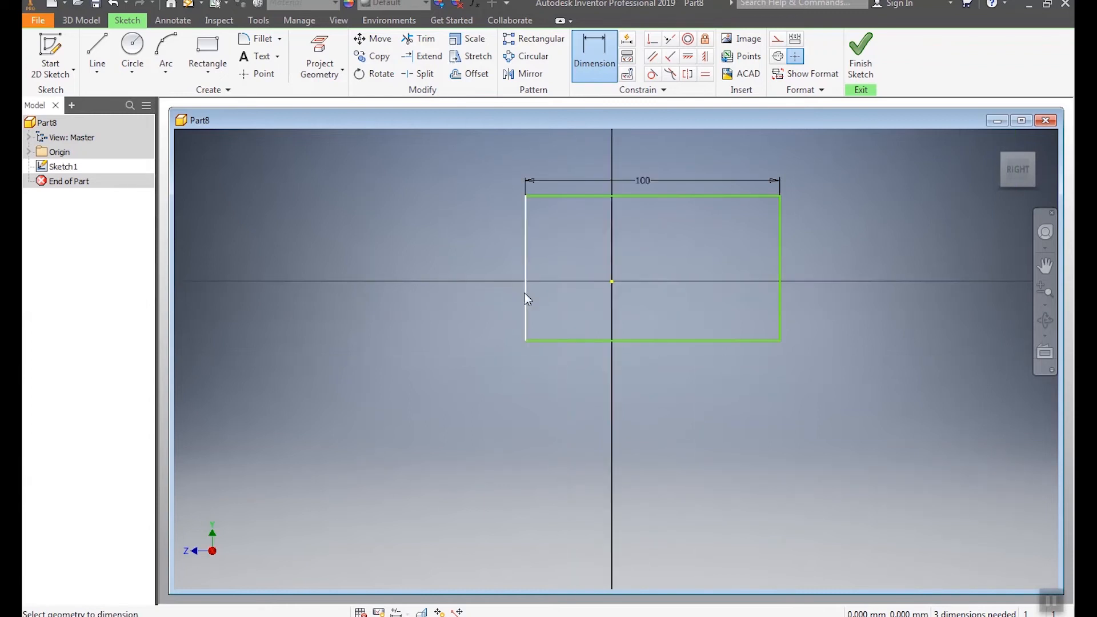
pyautogui.click(479, 290)
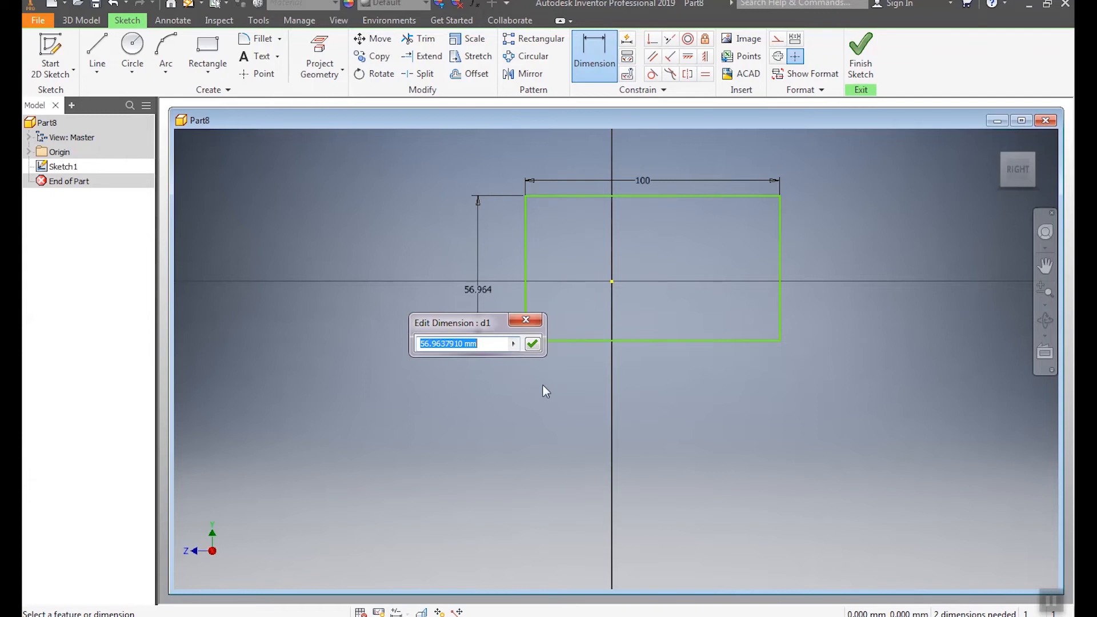
pyautogui.write('50')
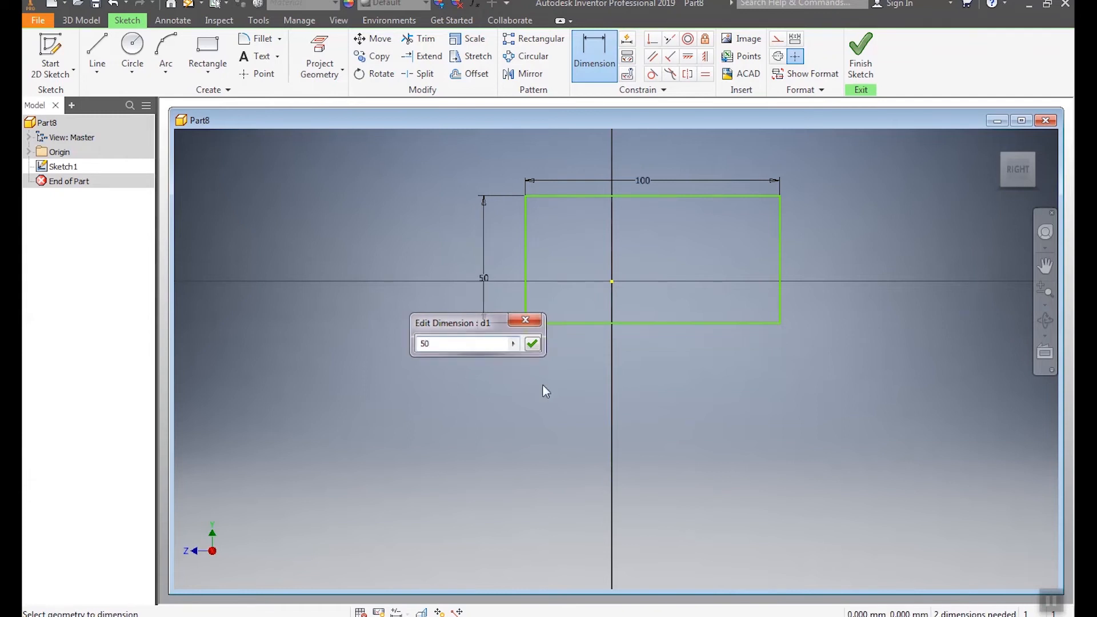
pyautogui.press('Return')
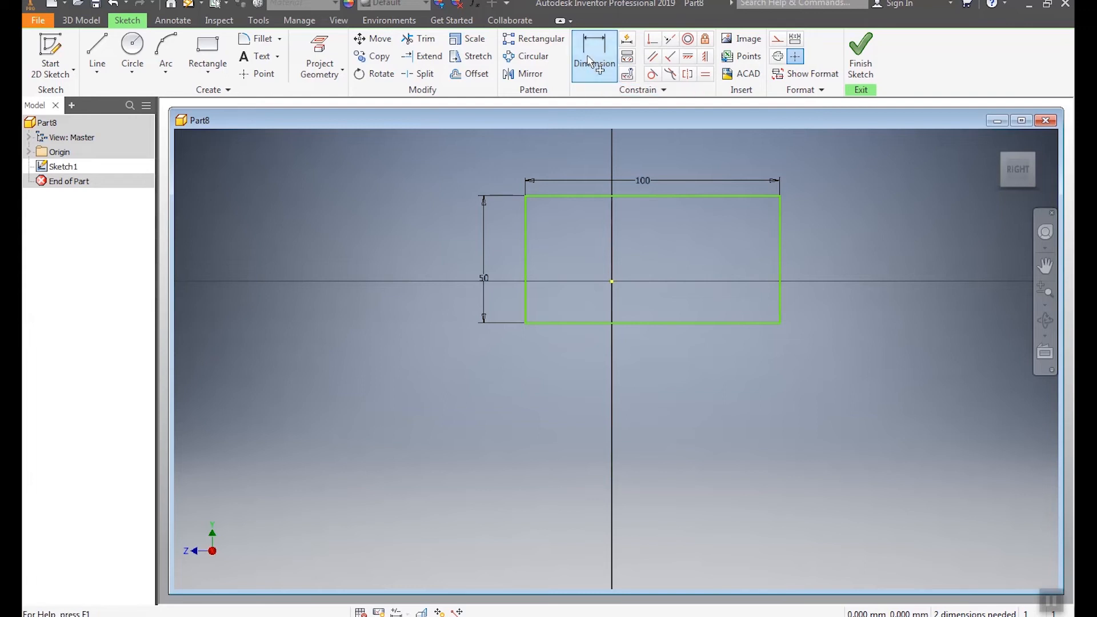
# Dimension the vertical distance from the rectangle's top edge to the origin as 25 mm
pyautogui.click(571, 196)
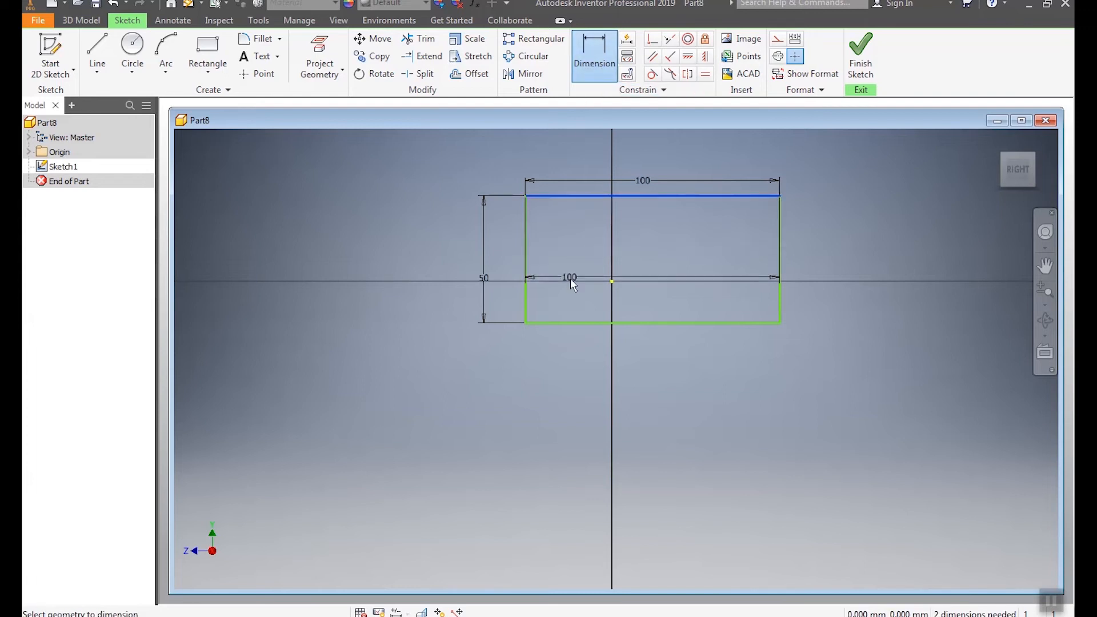
pyautogui.click(611, 282)
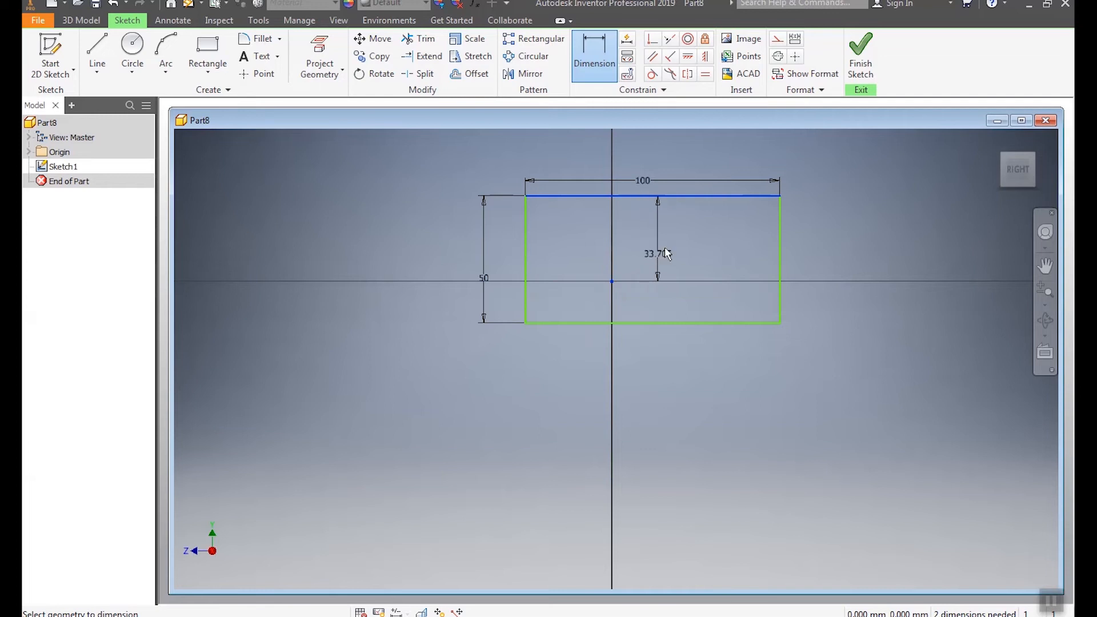
pyautogui.click(670, 243)
pyautogui.write('50')
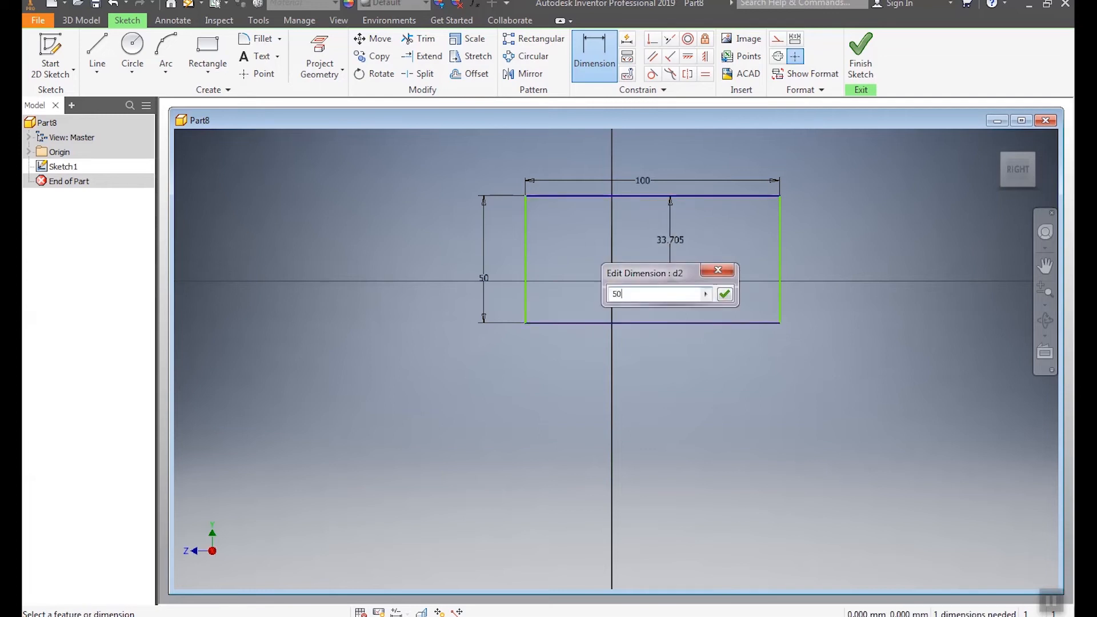
pyautogui.press('Return')
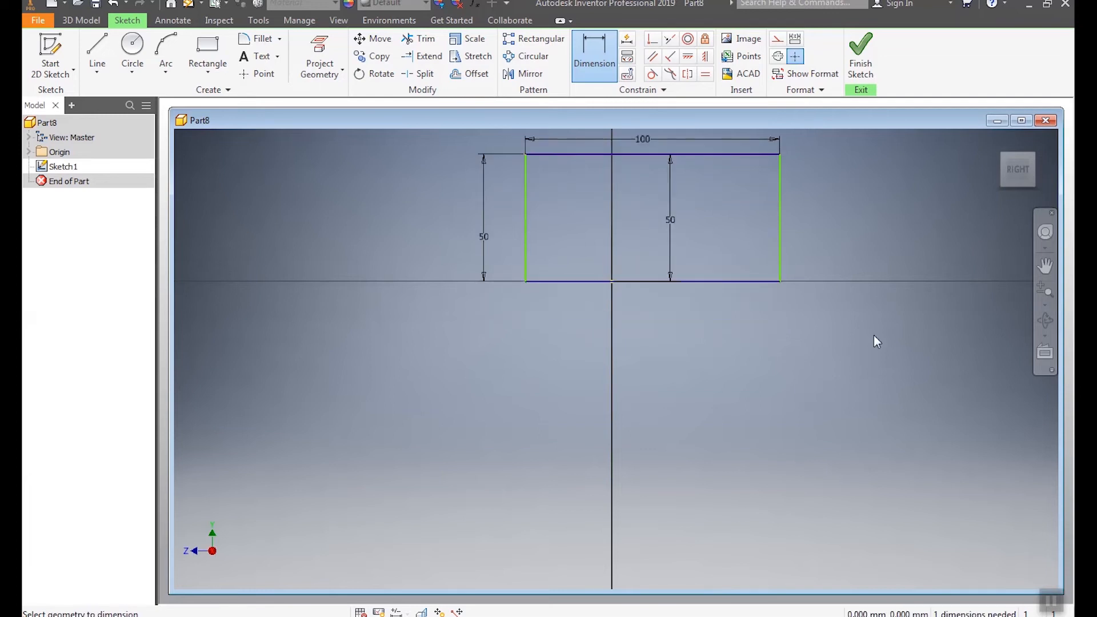
pyautogui.doubleClick(673, 219)
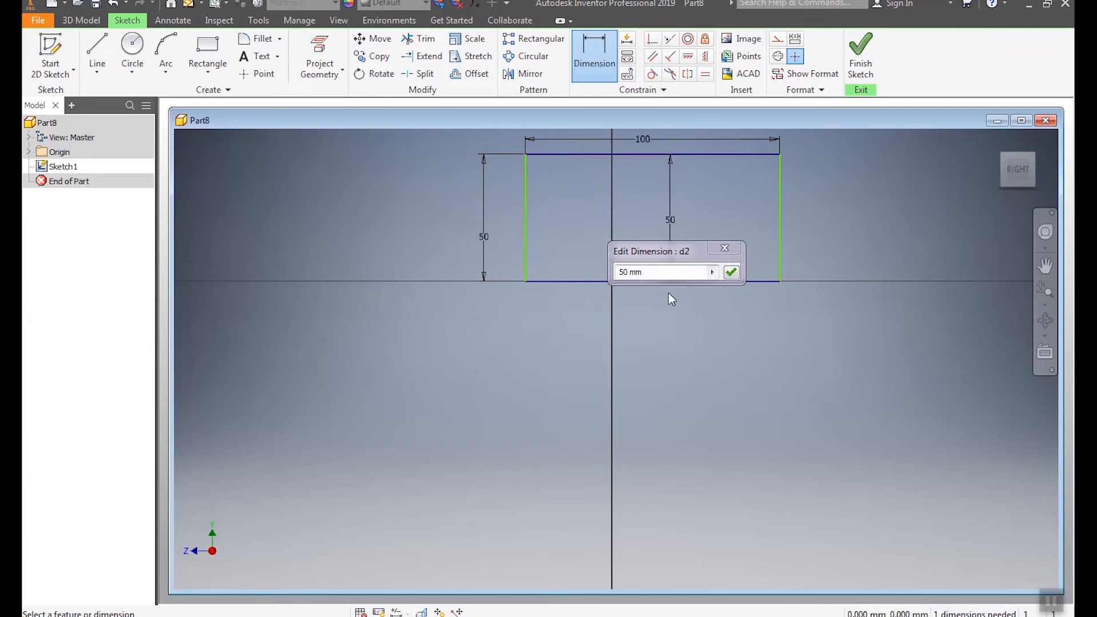
pyautogui.write('25')
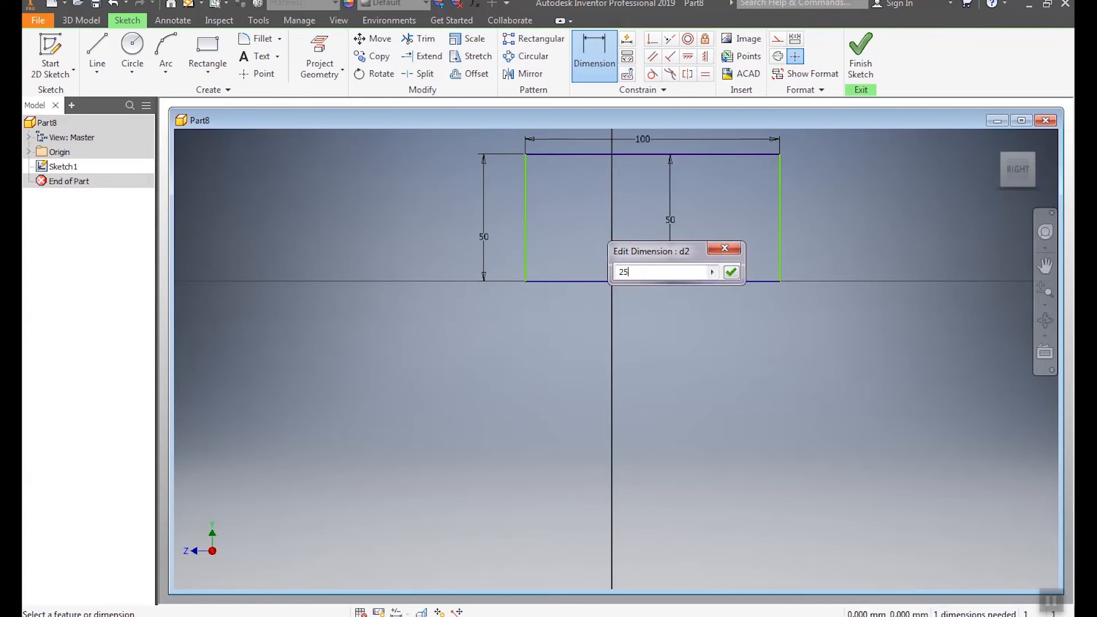
pyautogui.press('Return')
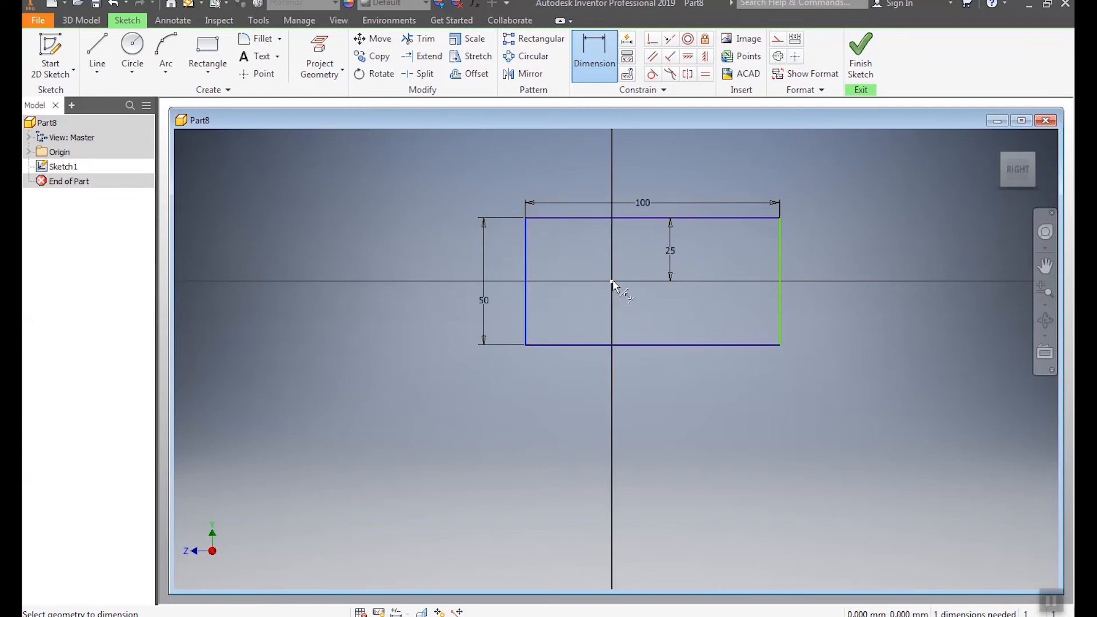
# Dimension the horizontal distance from the rectangle's left edge to the origin as 50 mm, and finish the sketch
pyautogui.click(612, 282)
pyautogui.click(577, 308)
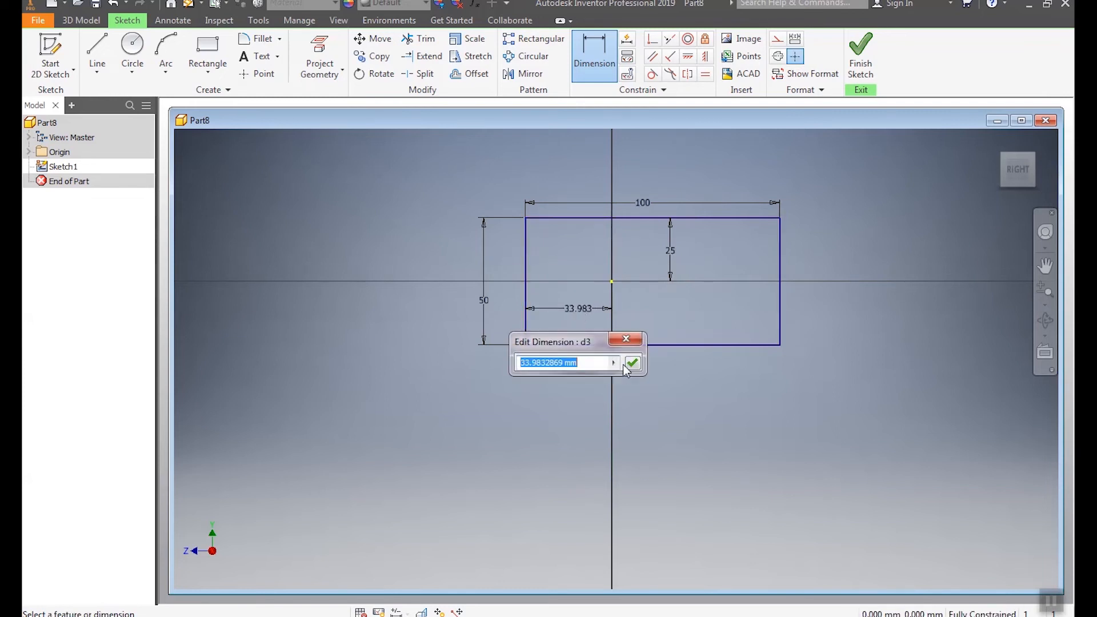
pyautogui.write('50')
pyautogui.press('Return')
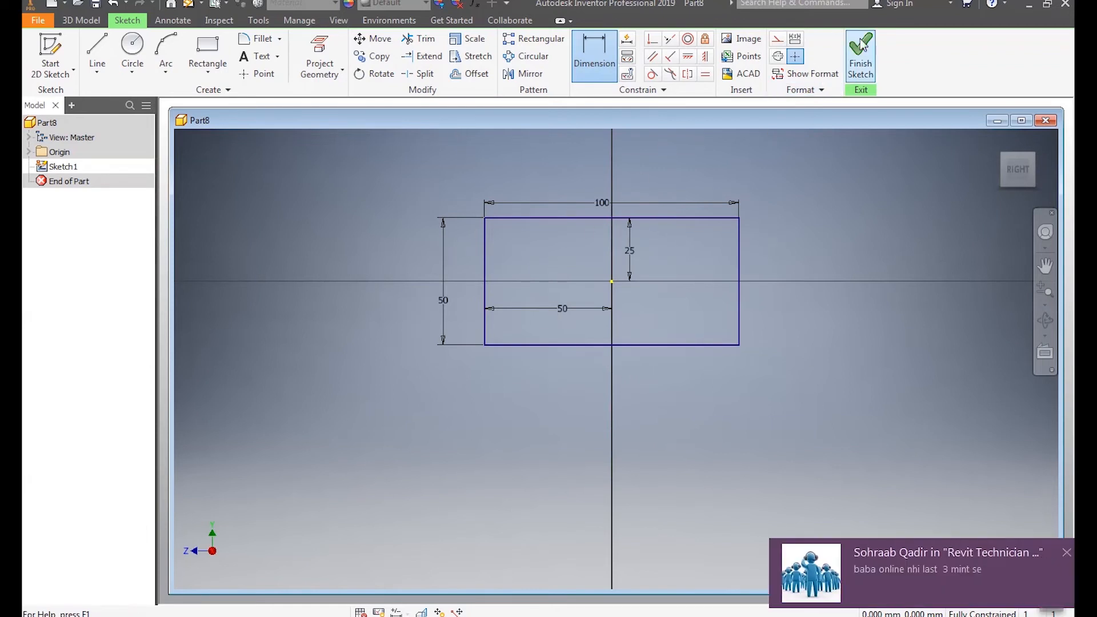
pyautogui.click(860, 57)
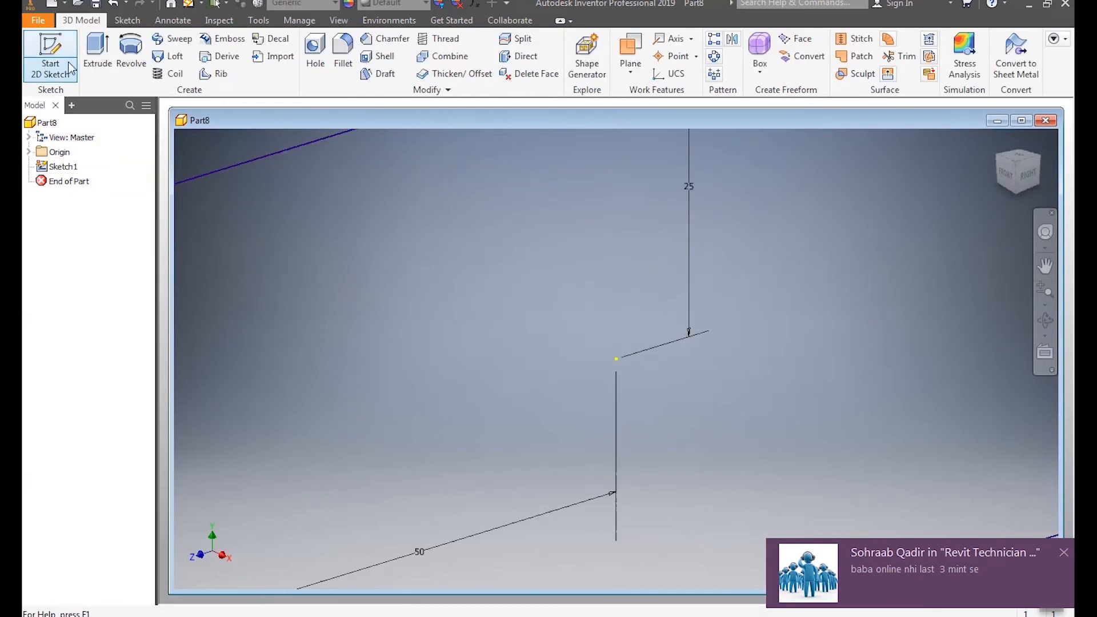
# Set up an extrusion of the 100 by 50 mm rectangle with a distance of 18 mm
pyautogui.press('e')
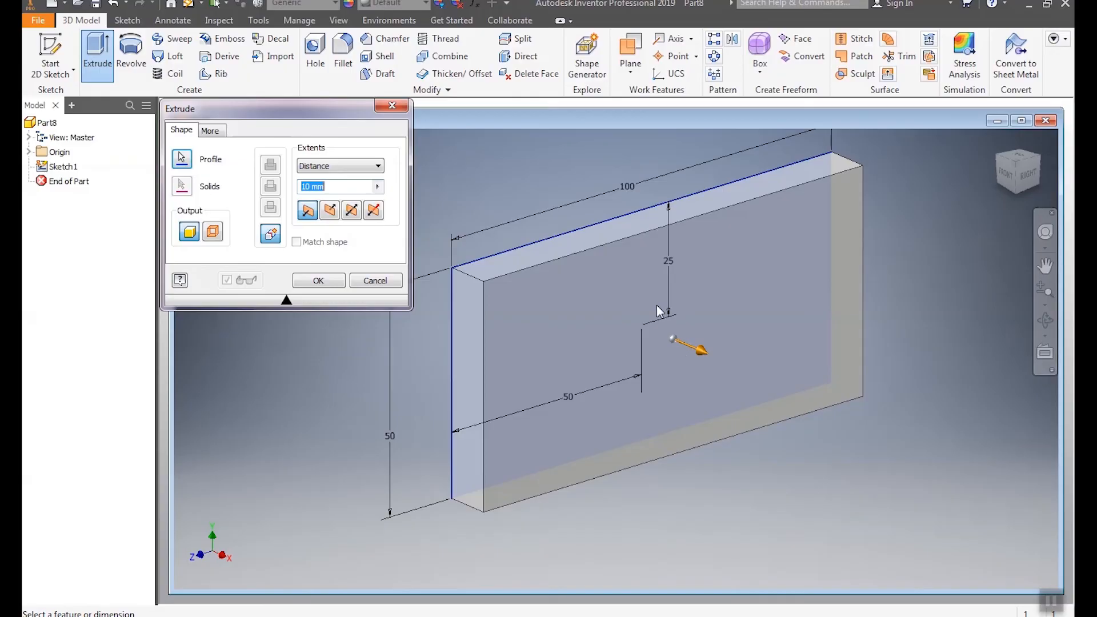
pyautogui.click(329, 212)
pyautogui.click(312, 213)
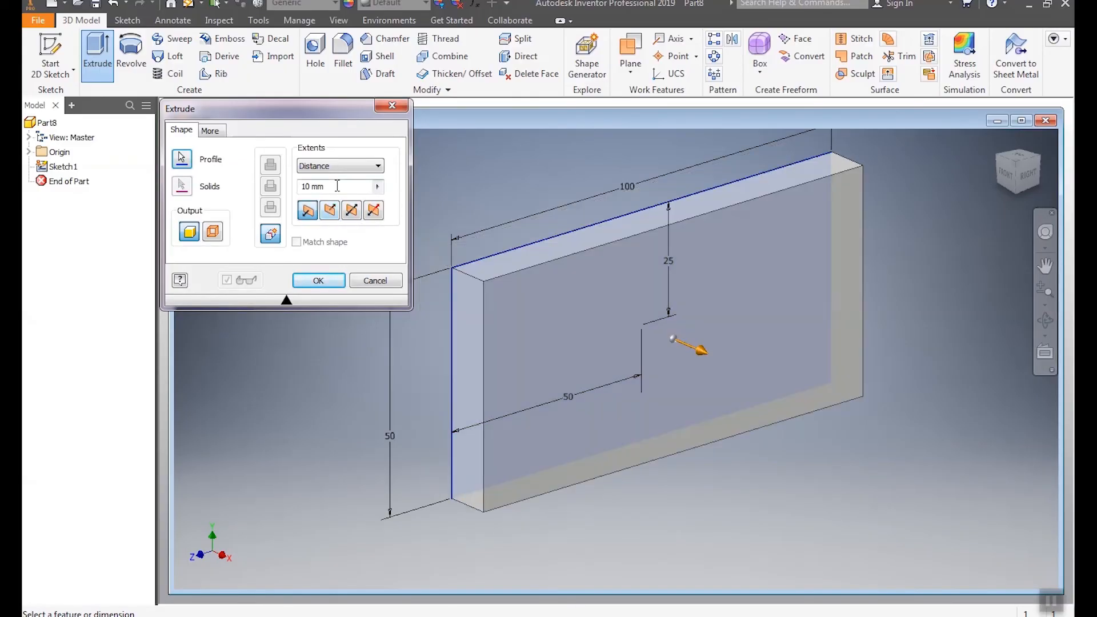
pyautogui.click(337, 185)
pyautogui.write('18')
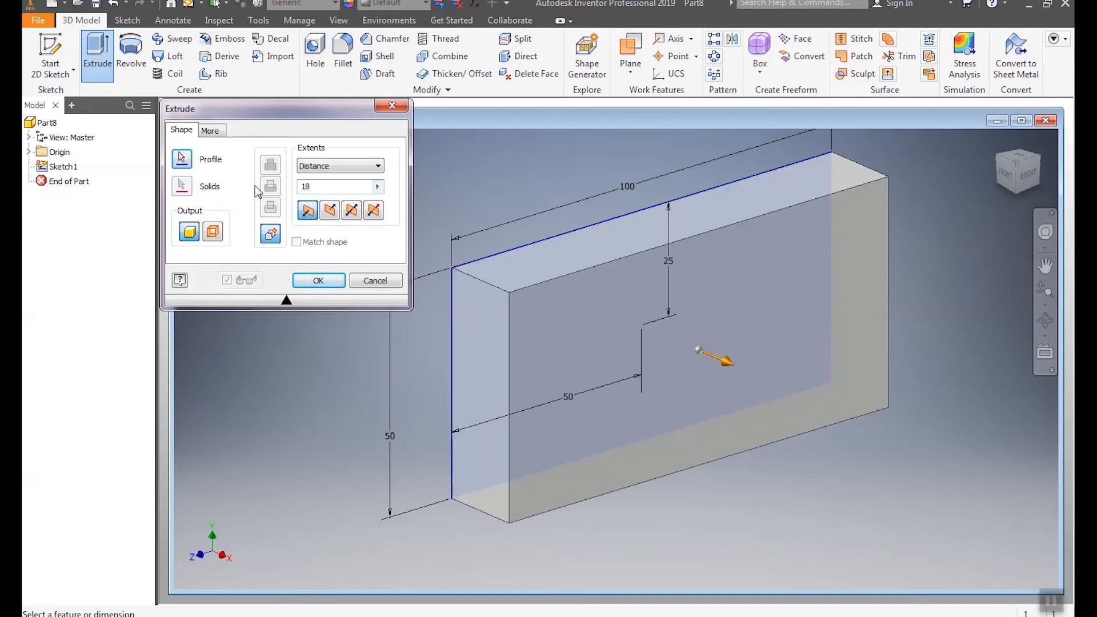
# Try the reversed, symmetric and asymmetric directions for the rectangle's extrusion
pyautogui.click(329, 211)
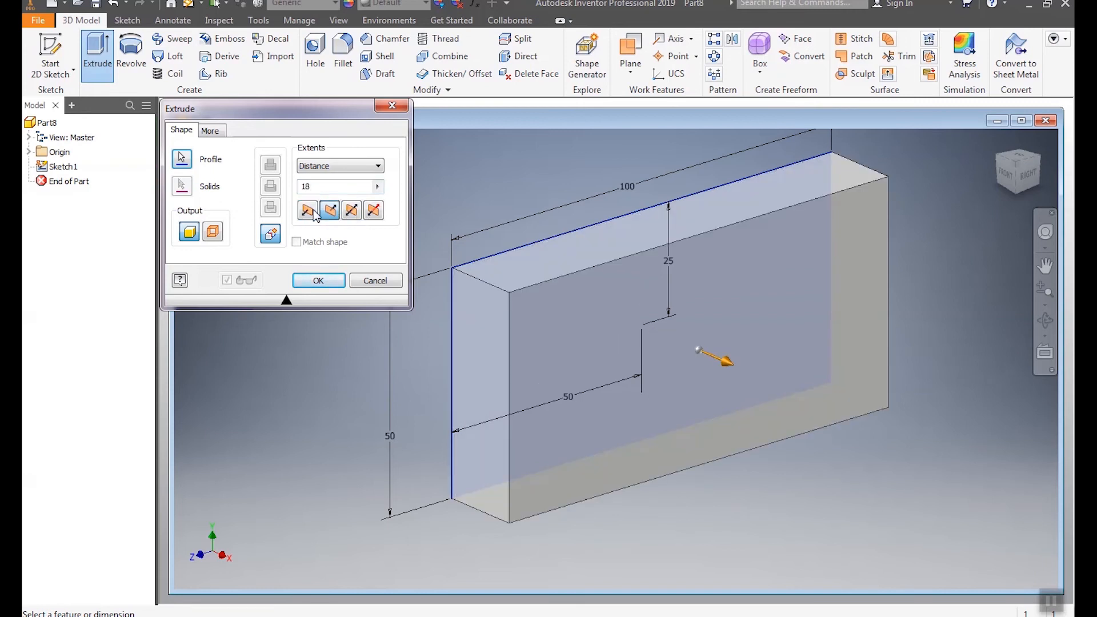
pyautogui.click(302, 211)
pyautogui.click(330, 214)
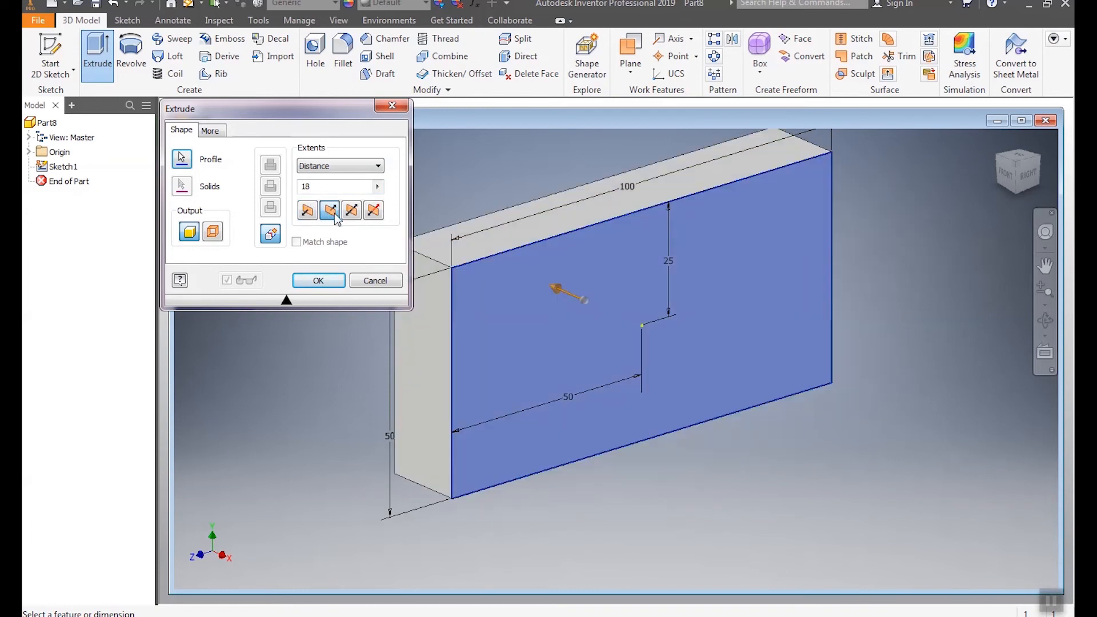
pyautogui.click(350, 213)
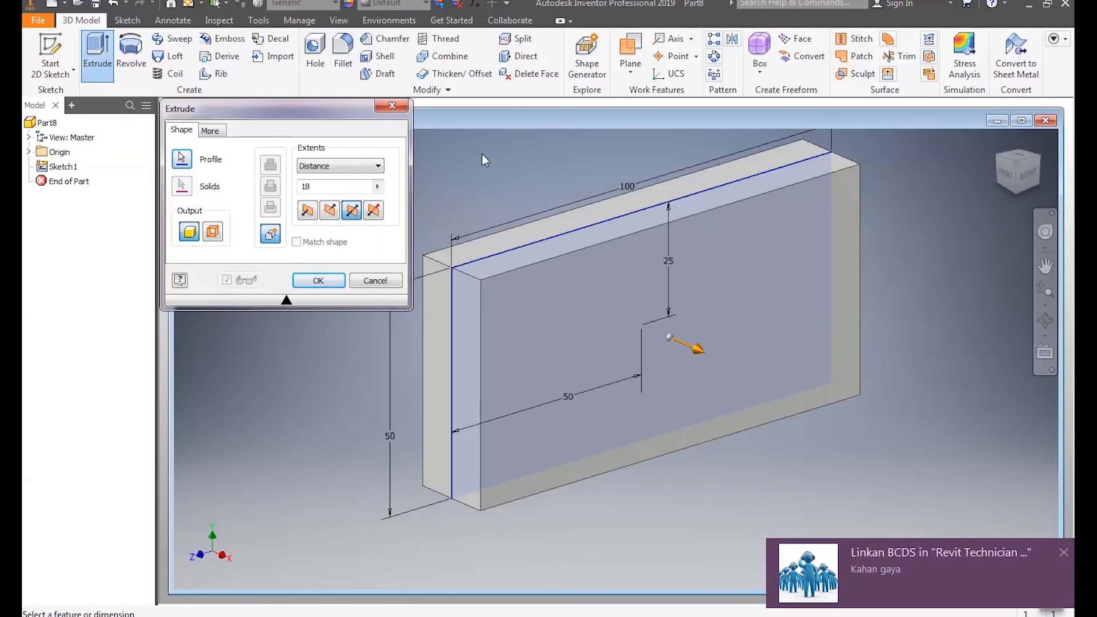
pyautogui.click(373, 210)
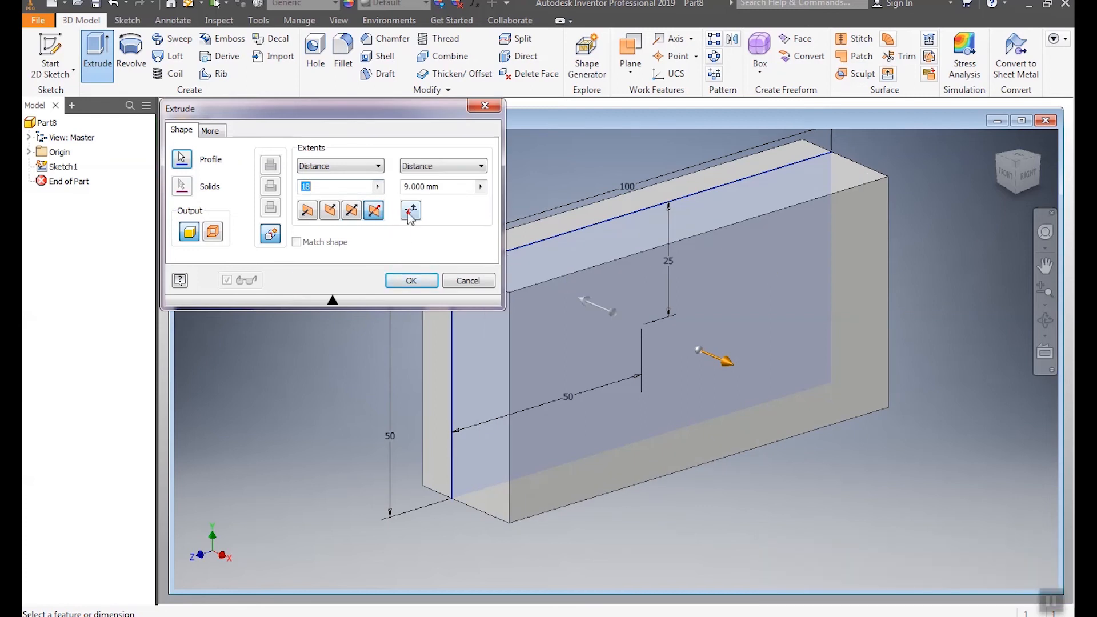
# Set the extrusion to the default forward direction and create the block
pyautogui.click(314, 216)
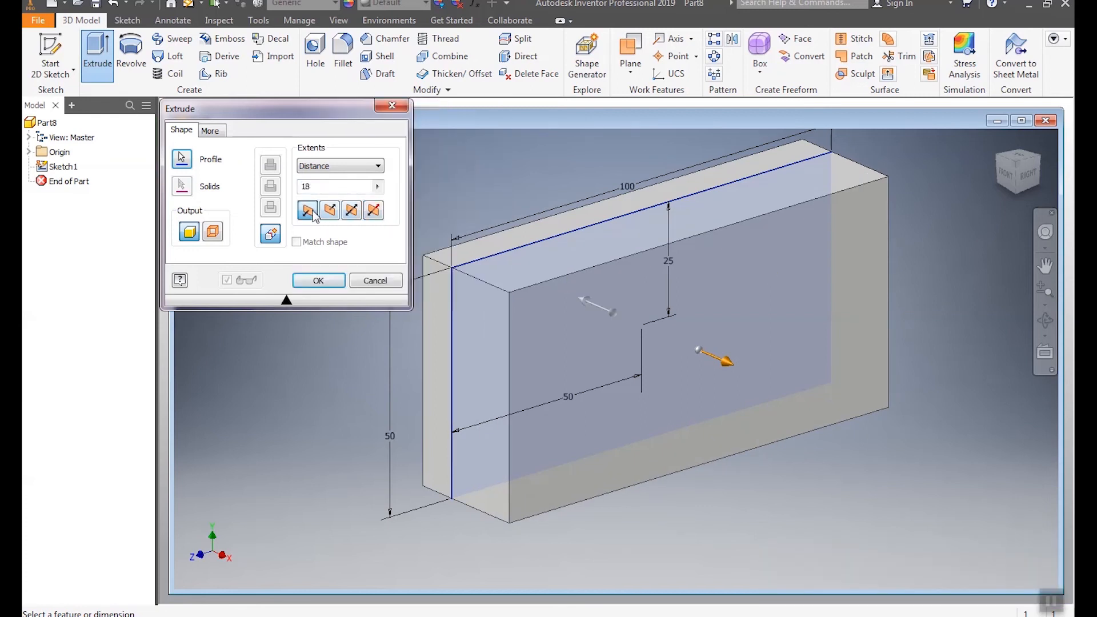
pyautogui.click(318, 280)
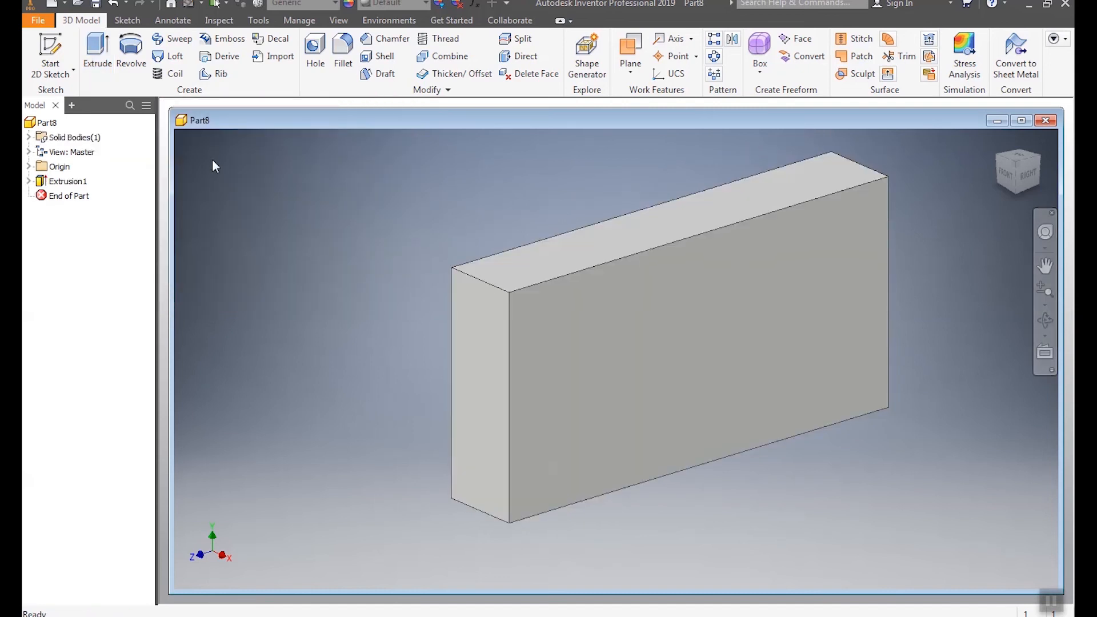
# Save the part to the Desktop under the name block as an Autodesk Inventor part (*.ipt)
pyautogui.click(38, 20)
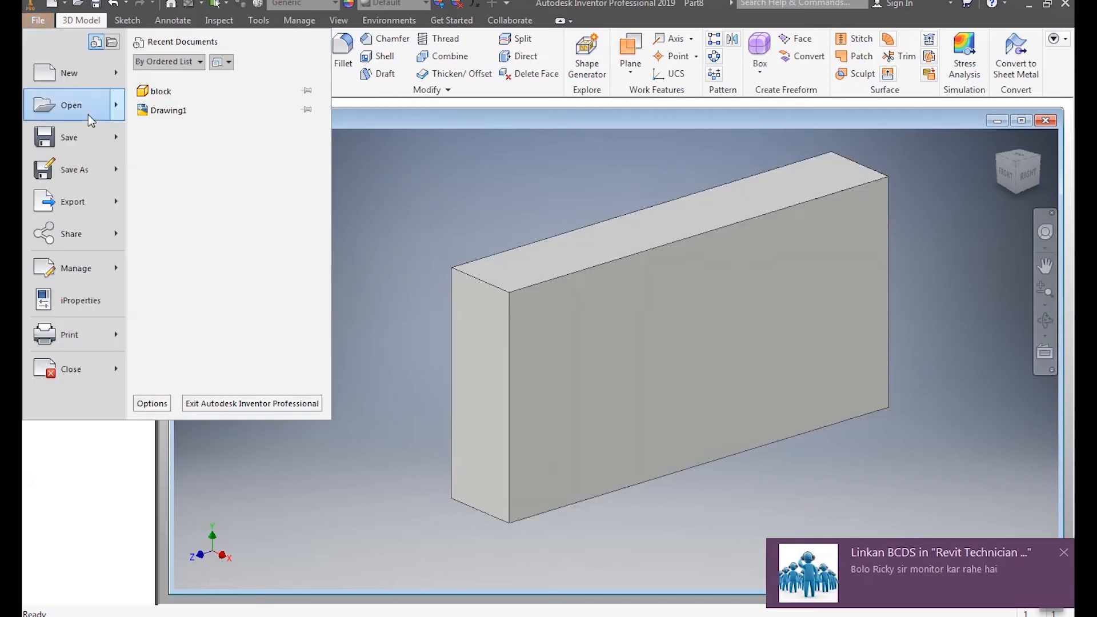
pyautogui.click(69, 171)
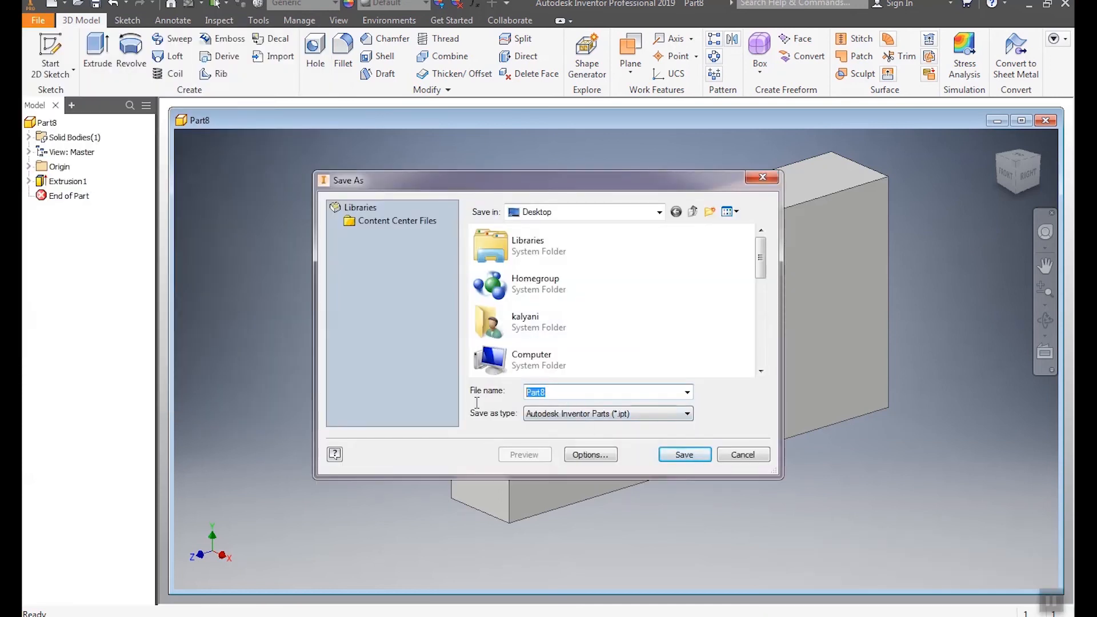
pyautogui.write('block')
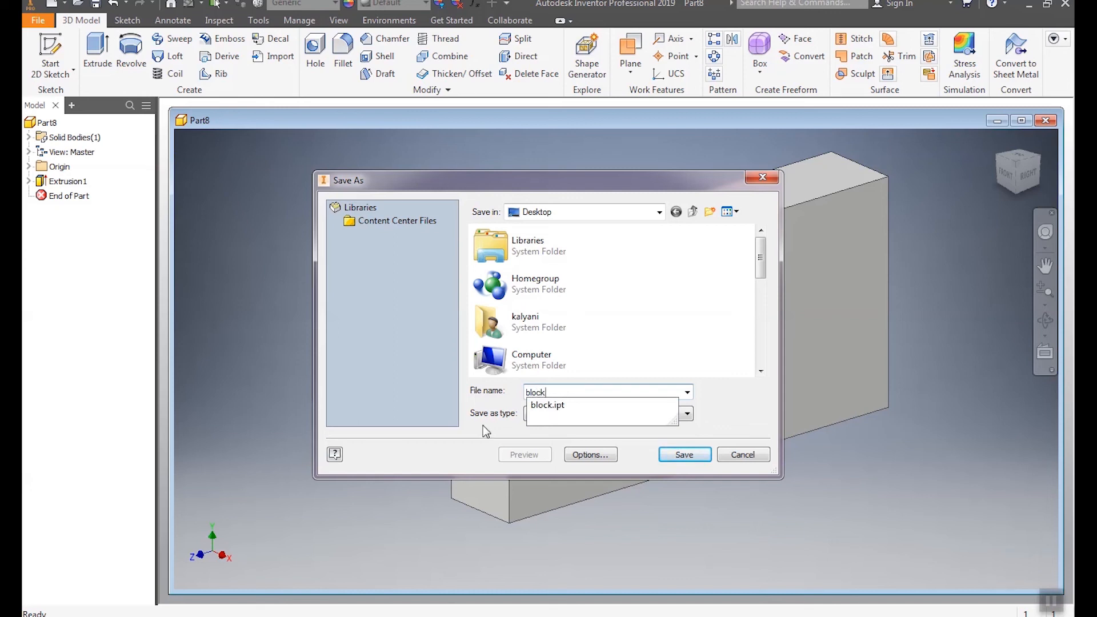
pyautogui.click(639, 337)
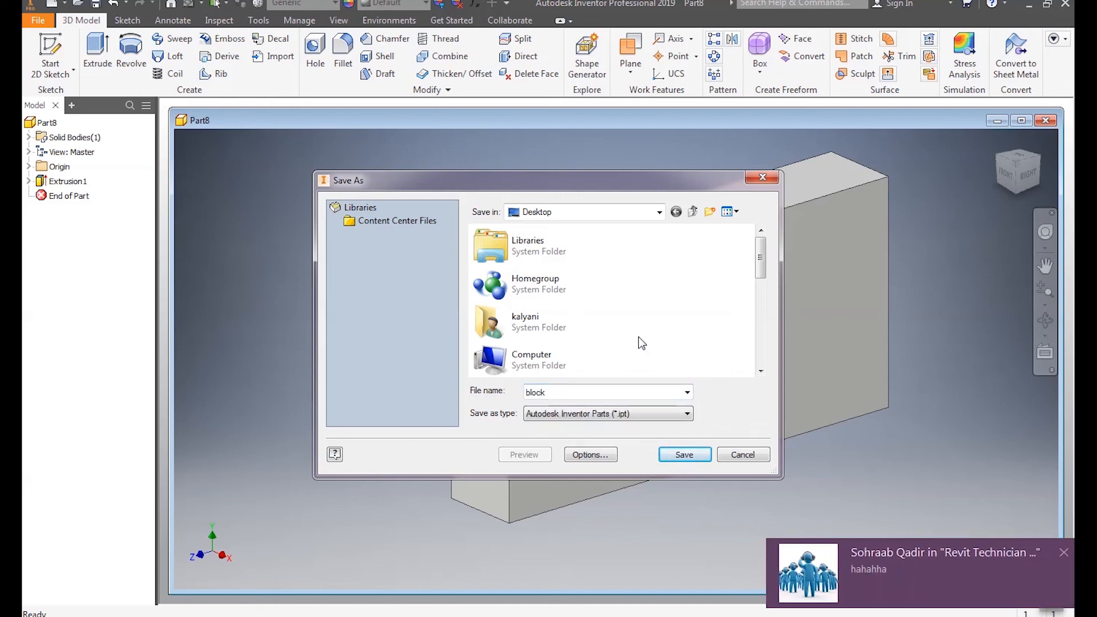
pyautogui.click(568, 414)
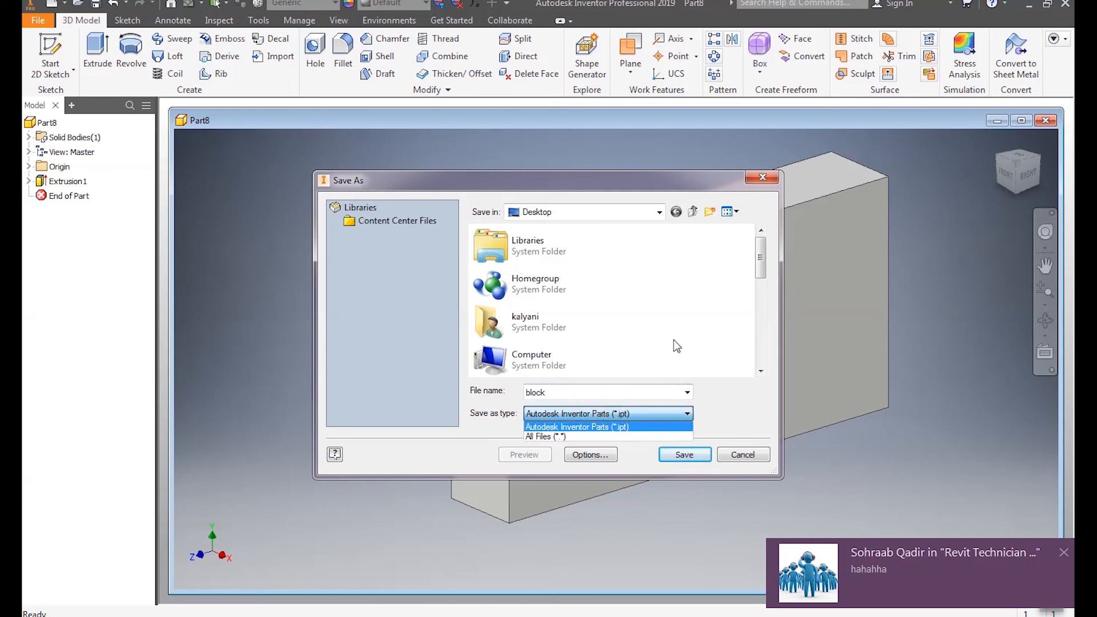
pyautogui.click(873, 466)
pyautogui.click(697, 458)
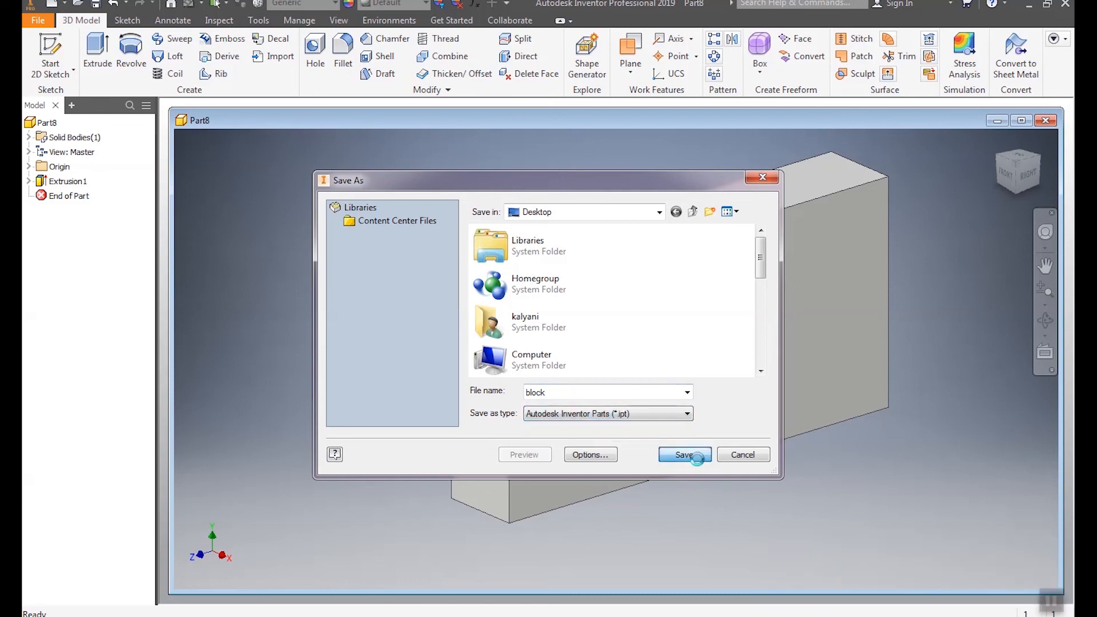
pyautogui.click(582, 318)
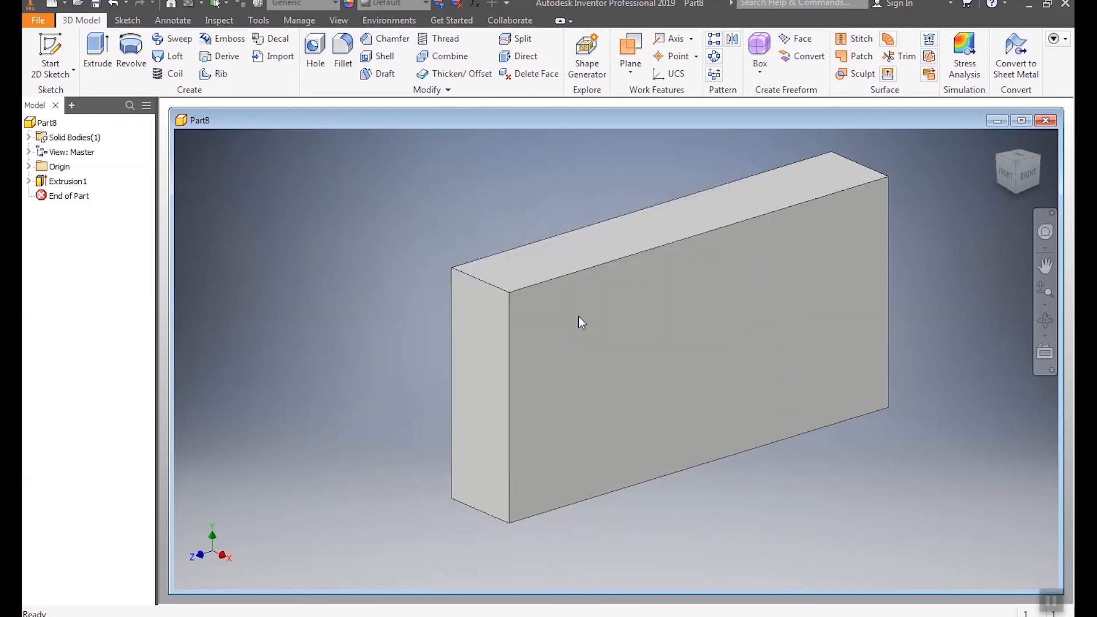
# Close the part and all other open documents
pyautogui.click(1046, 122)
pyautogui.click(1046, 122)
pyautogui.click(1045, 121)
pyautogui.click(1046, 122)
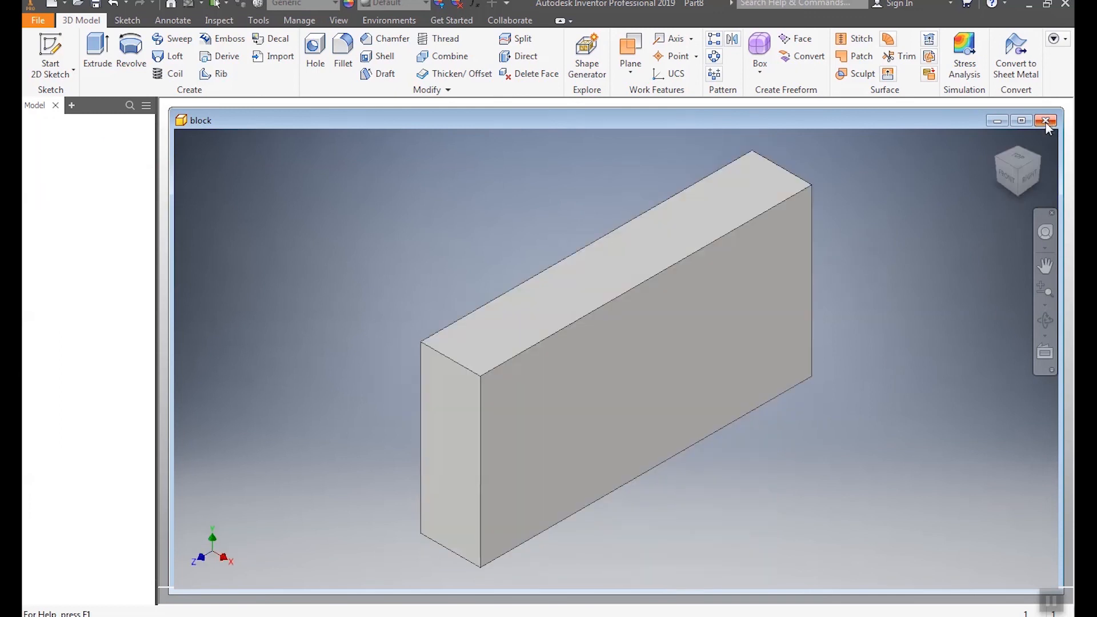
pyautogui.click(1045, 122)
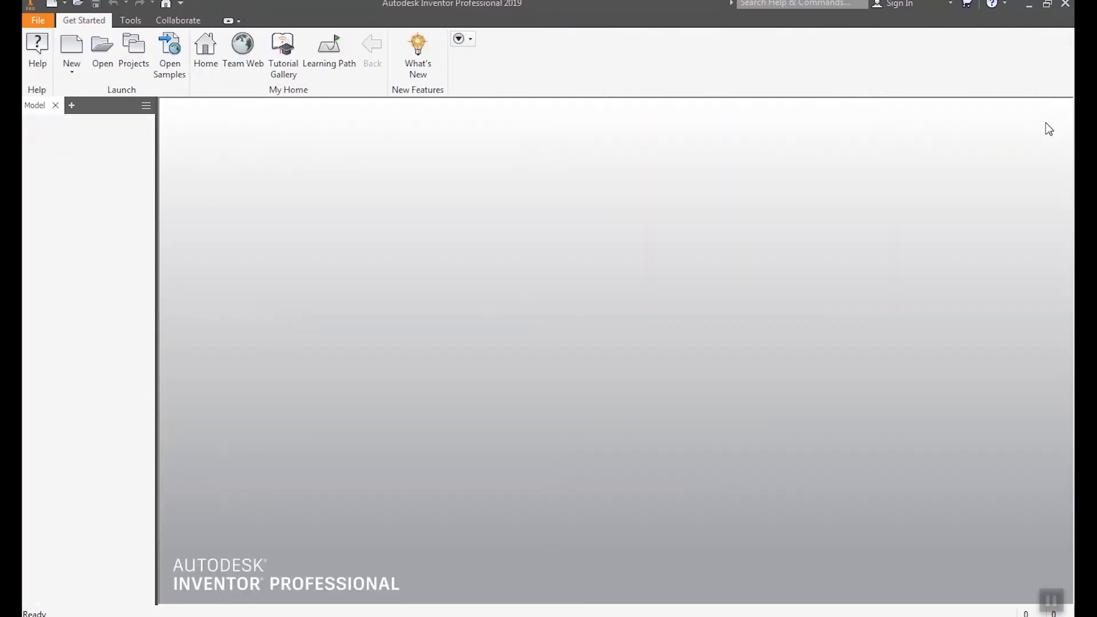